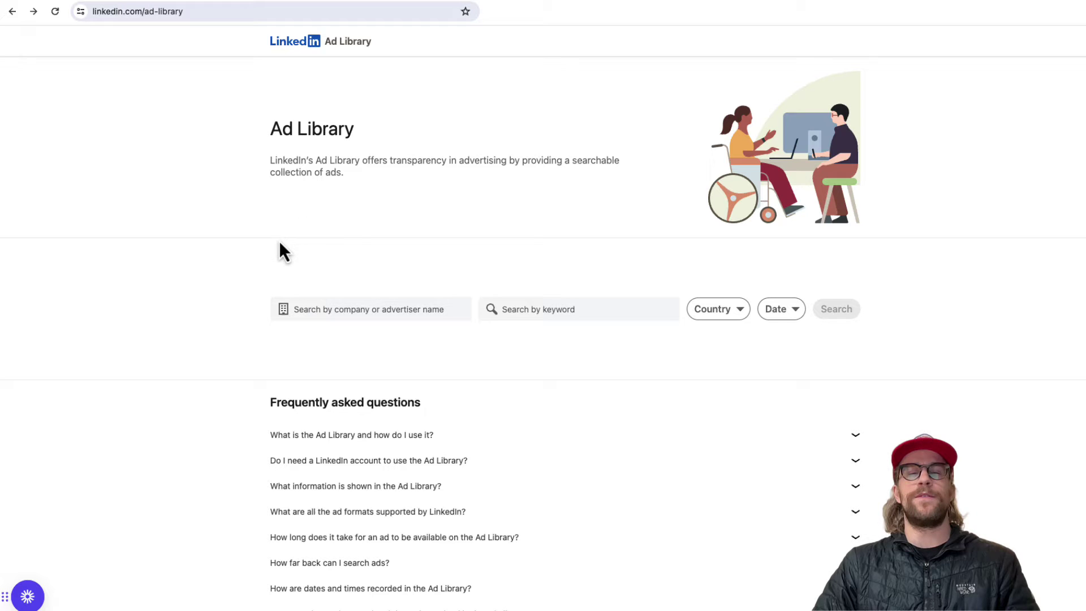
- Focus the company or advertiser name search field on the Ad Library home page
{"action": "left_click", "coordinate": [386, 315]}
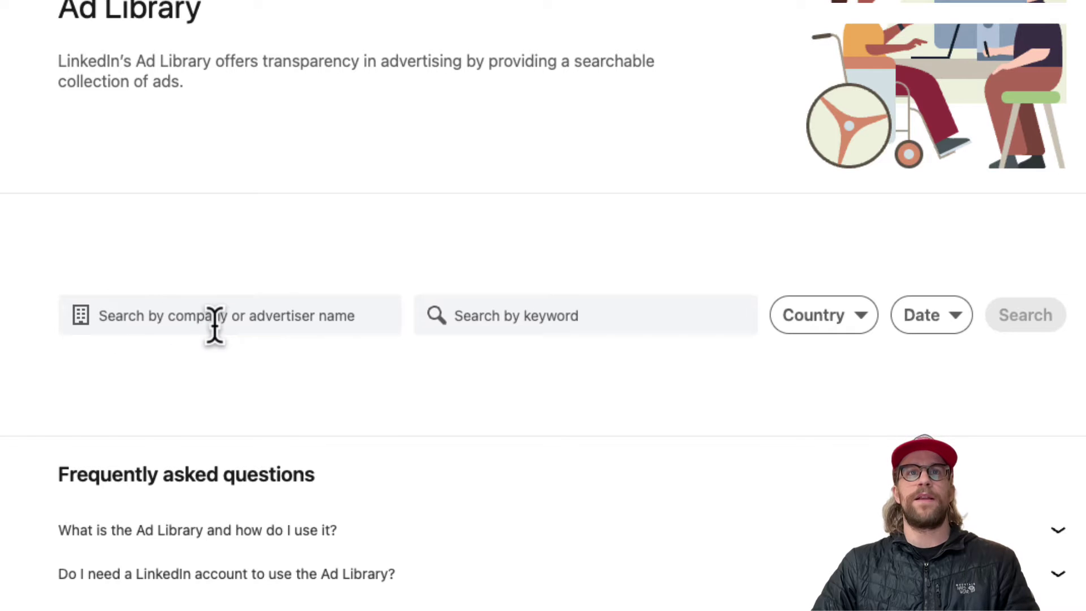
{"action": "type", "text": "mailchimp"}
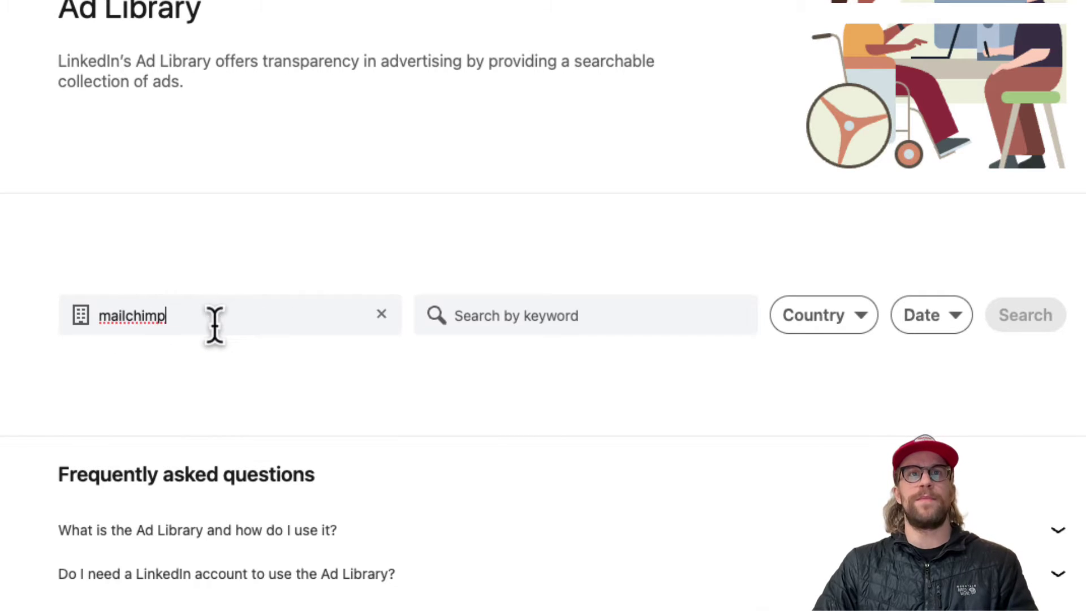
- Search the Ad Library for advertiser 'mailchimp', returning 866 Intuit Mailchimp ads
{"action": "left_click", "coordinate": [1018, 329]}
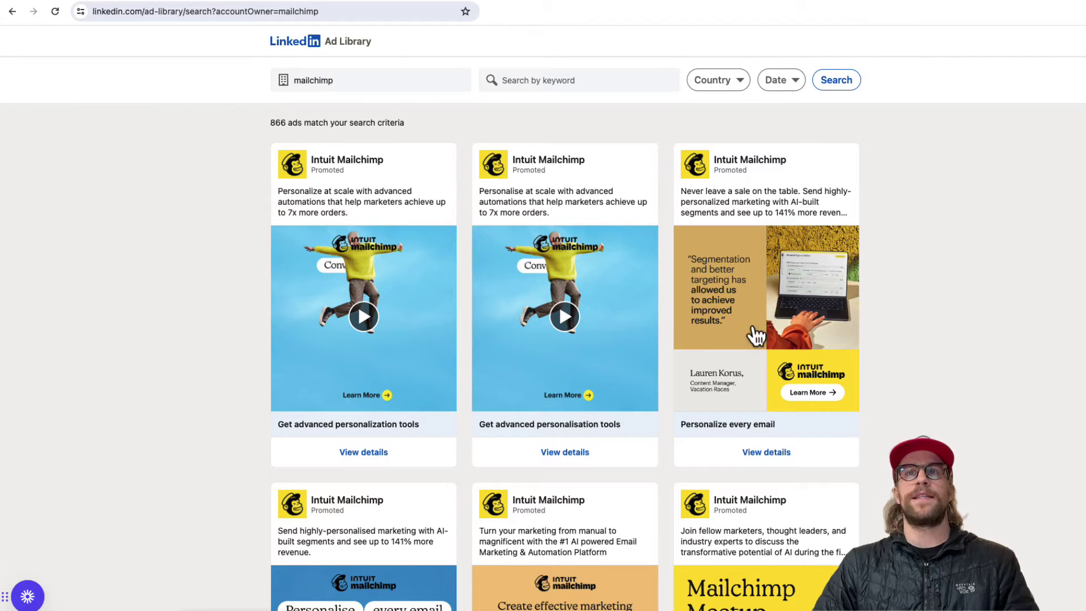
{"action": "scroll", "coordinate": [590, 475], "scroll_direction": "down", "scroll_amount": 3}
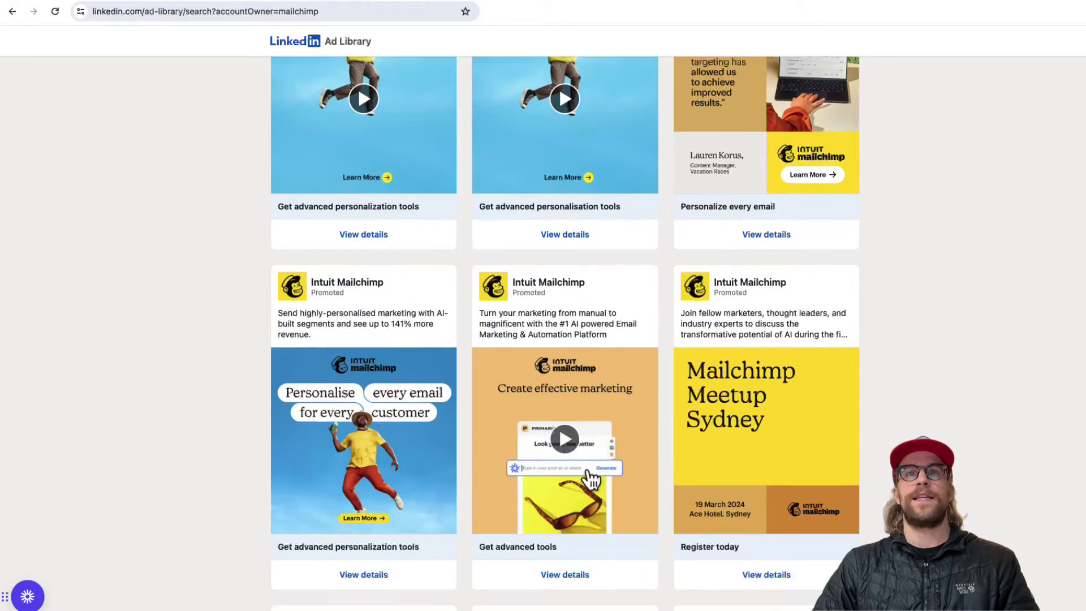
{"action": "scroll", "coordinate": [590, 475], "scroll_direction": "down", "scroll_amount": 3}
{"action": "scroll", "coordinate": [588, 472], "scroll_direction": "down", "scroll_amount": 4}
{"action": "scroll", "coordinate": [589, 475], "scroll_direction": "down", "scroll_amount": 2}
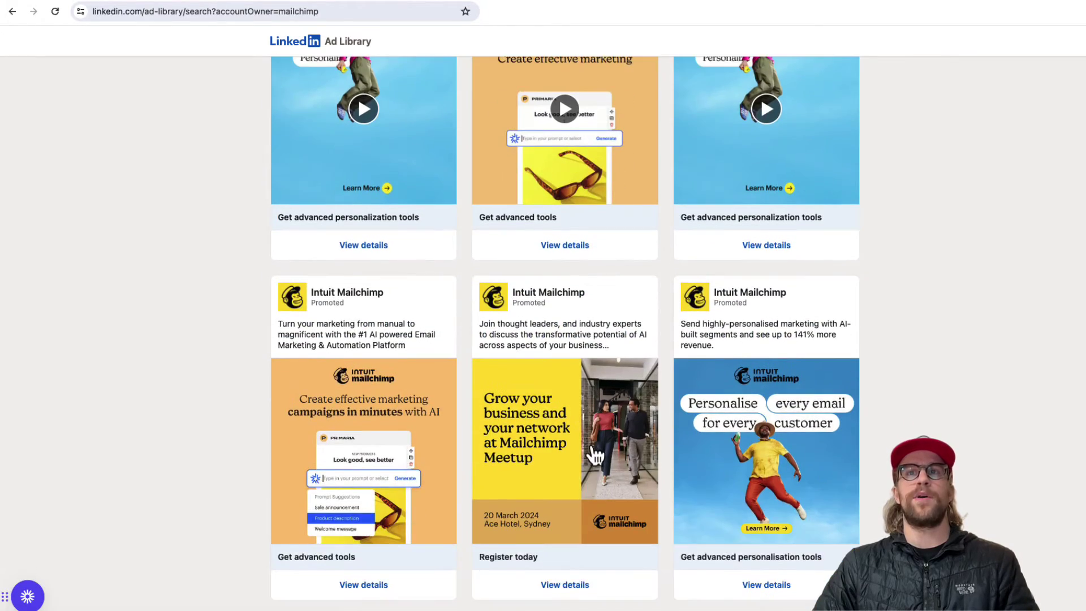
{"action": "scroll", "coordinate": [594, 454], "scroll_direction": "down", "scroll_amount": 2}
{"action": "scroll", "coordinate": [592, 451], "scroll_direction": "down", "scroll_amount": 2}
{"action": "scroll", "coordinate": [592, 451], "scroll_direction": "down", "scroll_amount": 3}
{"action": "scroll", "coordinate": [592, 451], "scroll_direction": "down", "scroll_amount": 1}
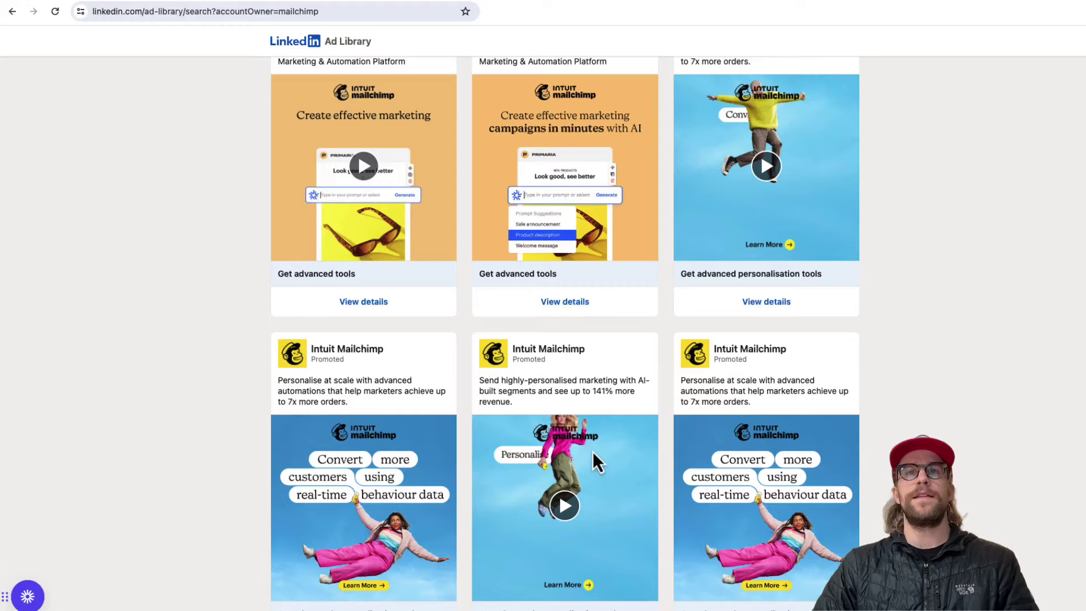
{"action": "scroll", "coordinate": [594, 454], "scroll_direction": "down", "scroll_amount": 2}
{"action": "scroll", "coordinate": [596, 456], "scroll_direction": "down", "scroll_amount": 2}
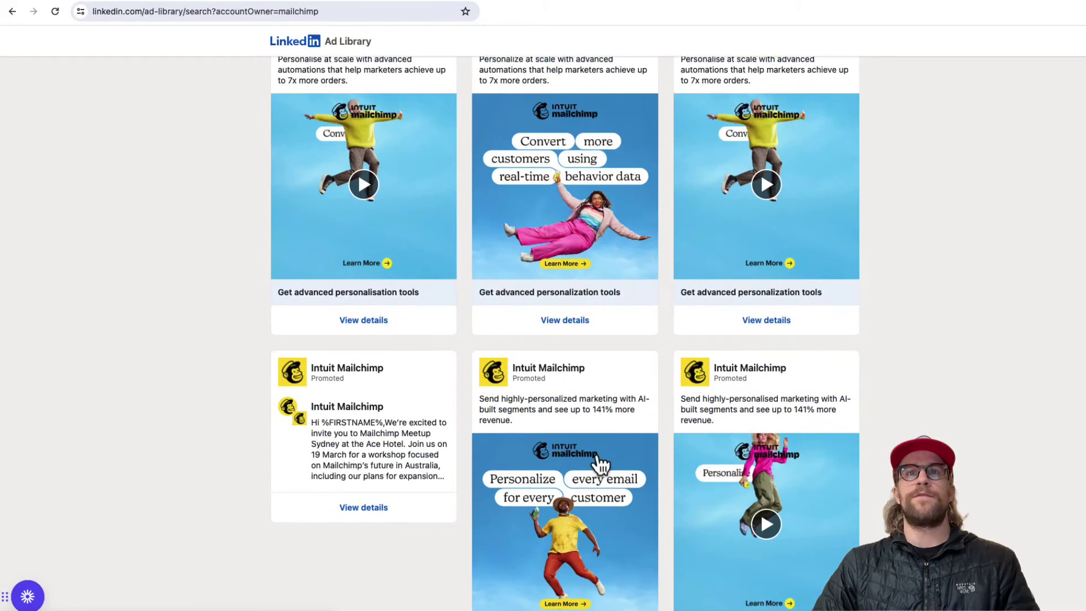
{"action": "scroll", "coordinate": [599, 463], "scroll_direction": "down", "scroll_amount": 2}
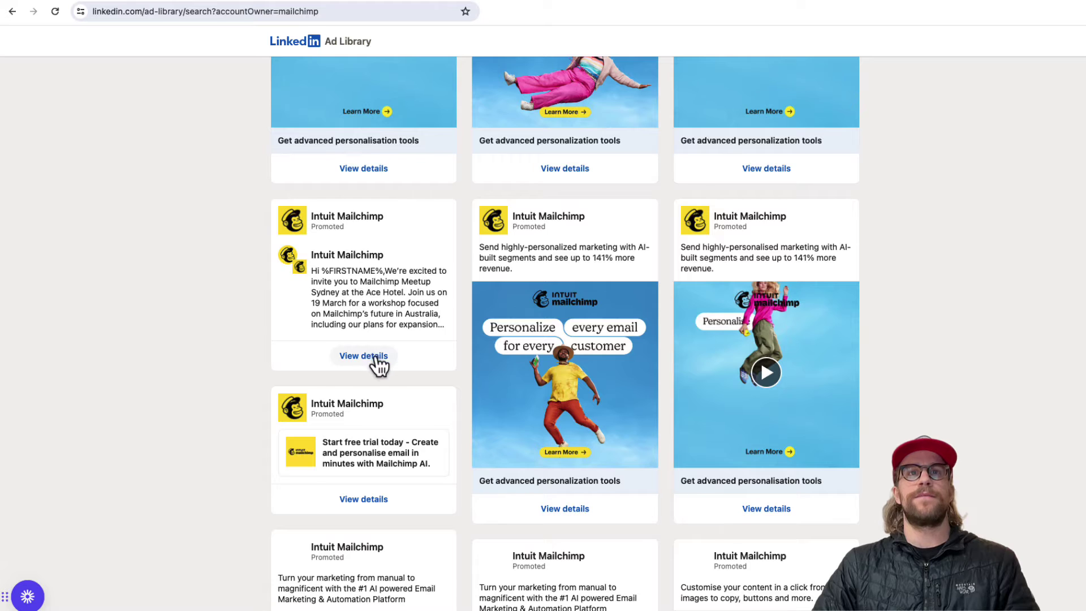
{"action": "scroll", "coordinate": [386, 331], "scroll_direction": "down", "scroll_amount": 3}
{"action": "scroll", "coordinate": [373, 339], "scroll_direction": "down", "scroll_amount": 2}
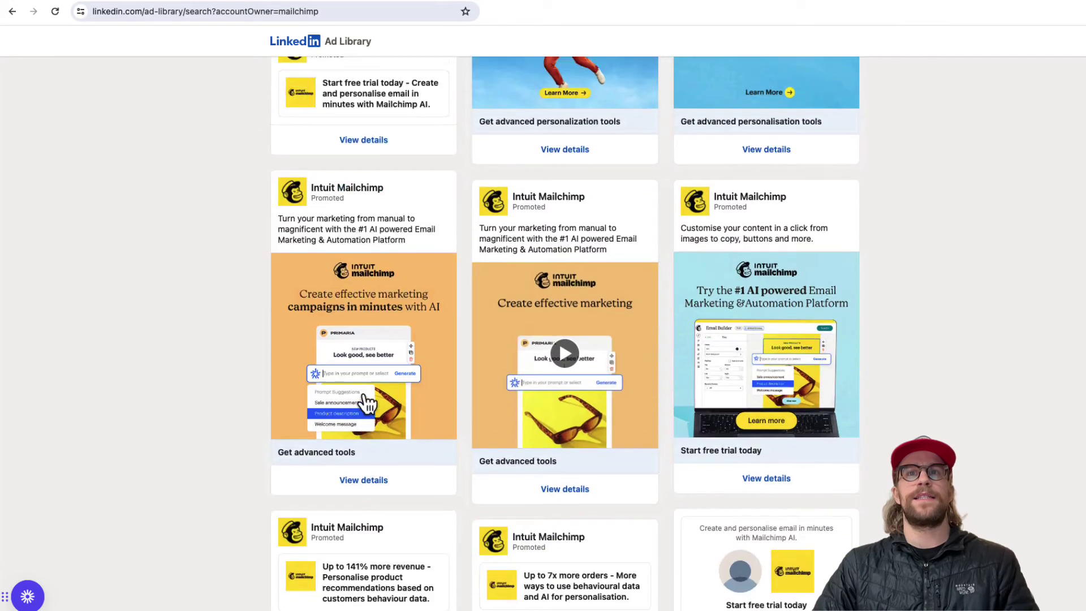
{"action": "scroll", "coordinate": [367, 400], "scroll_direction": "down", "scroll_amount": 3}
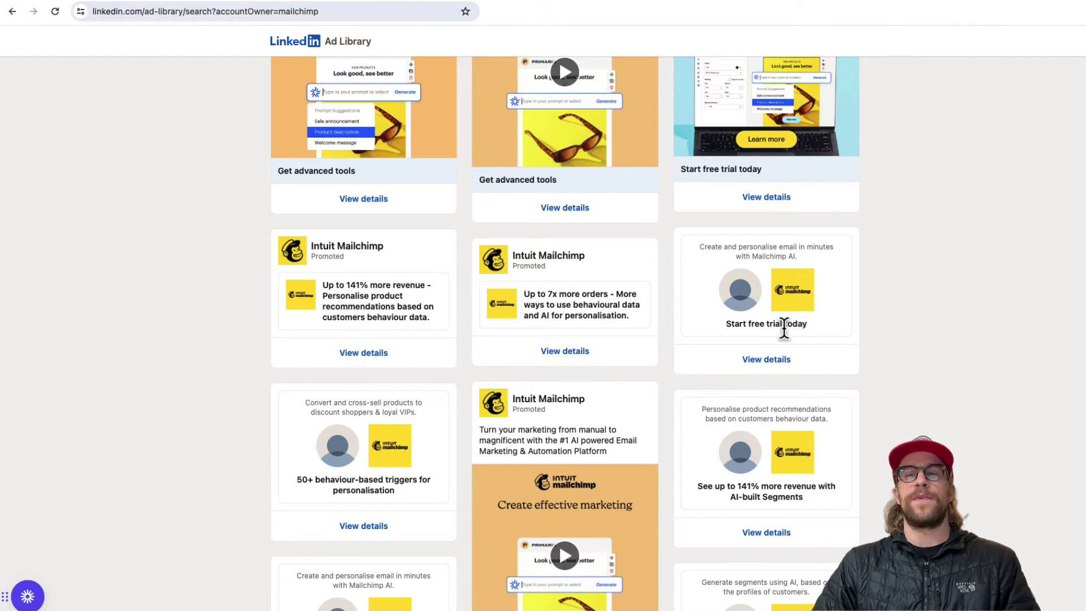
{"action": "scroll", "coordinate": [645, 407], "scroll_direction": "down", "scroll_amount": 2}
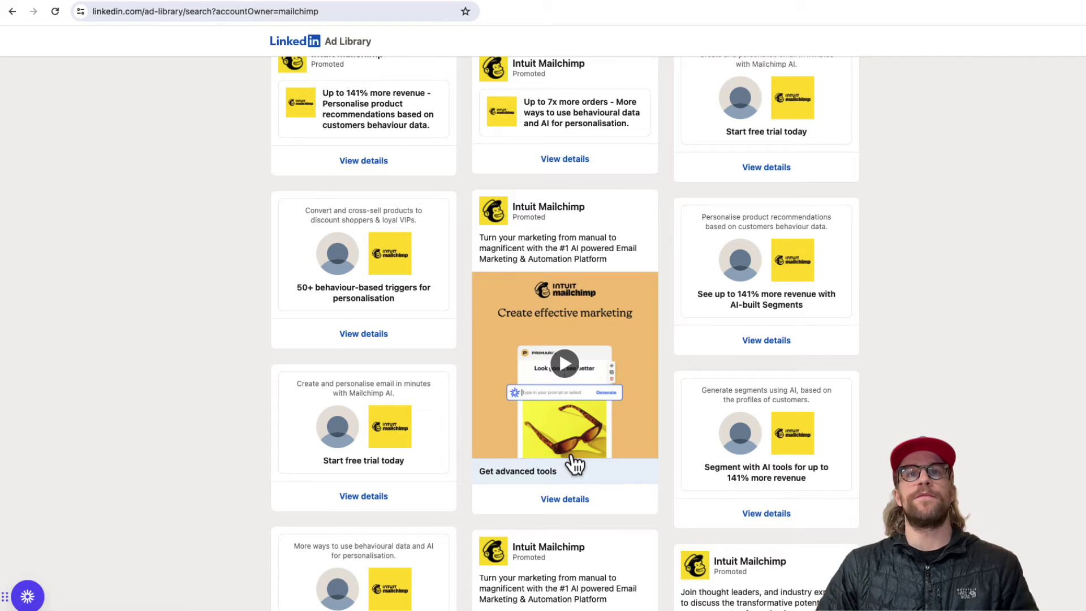
{"action": "scroll", "coordinate": [571, 450], "scroll_direction": "down", "scroll_amount": 2}
{"action": "scroll", "coordinate": [569, 437], "scroll_direction": "down", "scroll_amount": 1}
{"action": "scroll", "coordinate": [570, 445], "scroll_direction": "down", "scroll_amount": 1}
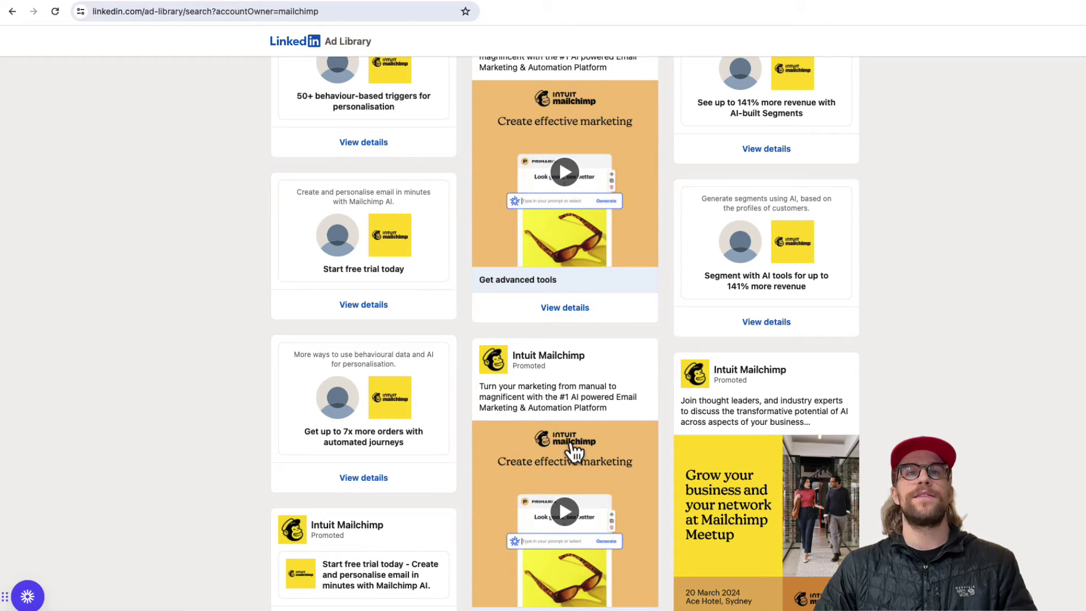
{"action": "scroll", "coordinate": [477, 455], "scroll_direction": "down", "scroll_amount": 2}
{"action": "scroll", "coordinate": [462, 456], "scroll_direction": "down", "scroll_amount": 2}
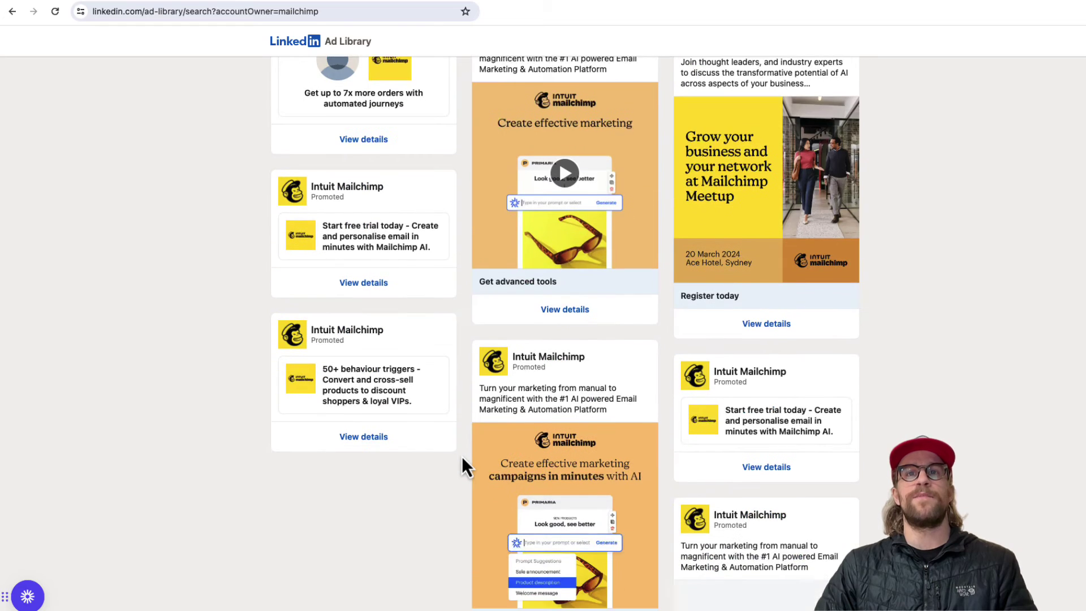
{"action": "scroll", "coordinate": [462, 456], "scroll_direction": "down", "scroll_amount": 1}
{"action": "scroll", "coordinate": [462, 457], "scroll_direction": "down", "scroll_amount": 2}
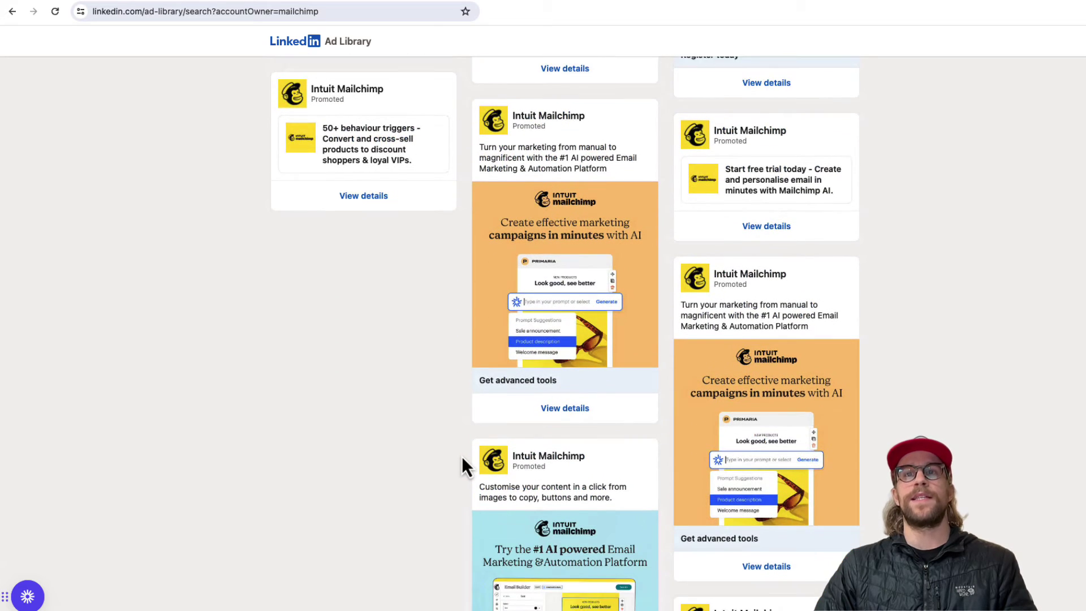
{"action": "scroll", "coordinate": [461, 466], "scroll_direction": "down", "scroll_amount": 1}
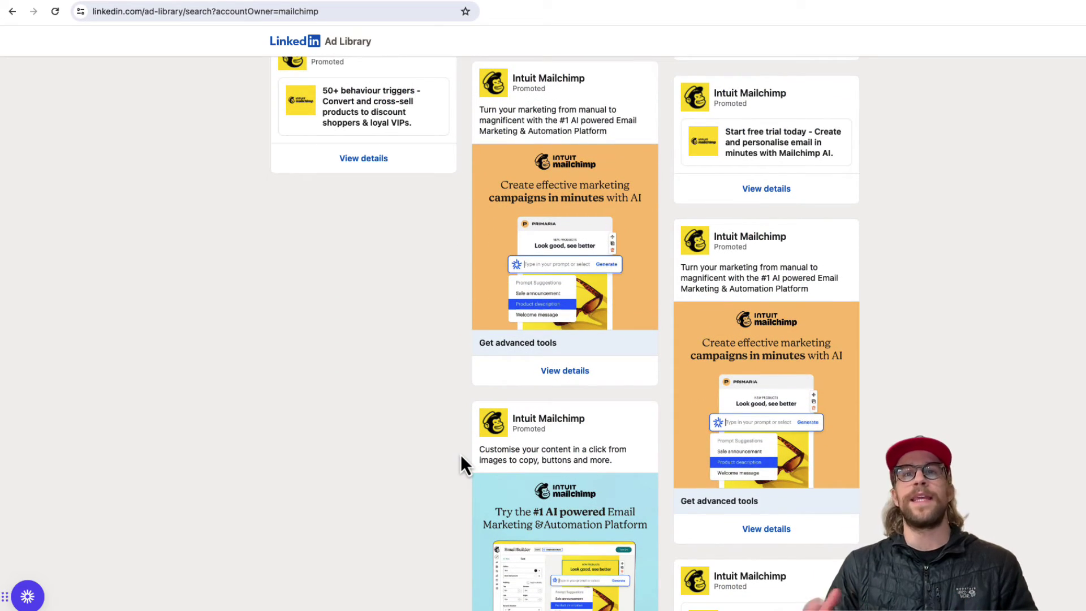
{"action": "scroll", "coordinate": [521, 410], "scroll_direction": "down", "scroll_amount": 3}
{"action": "scroll", "coordinate": [521, 416], "scroll_direction": "down", "scroll_amount": 3}
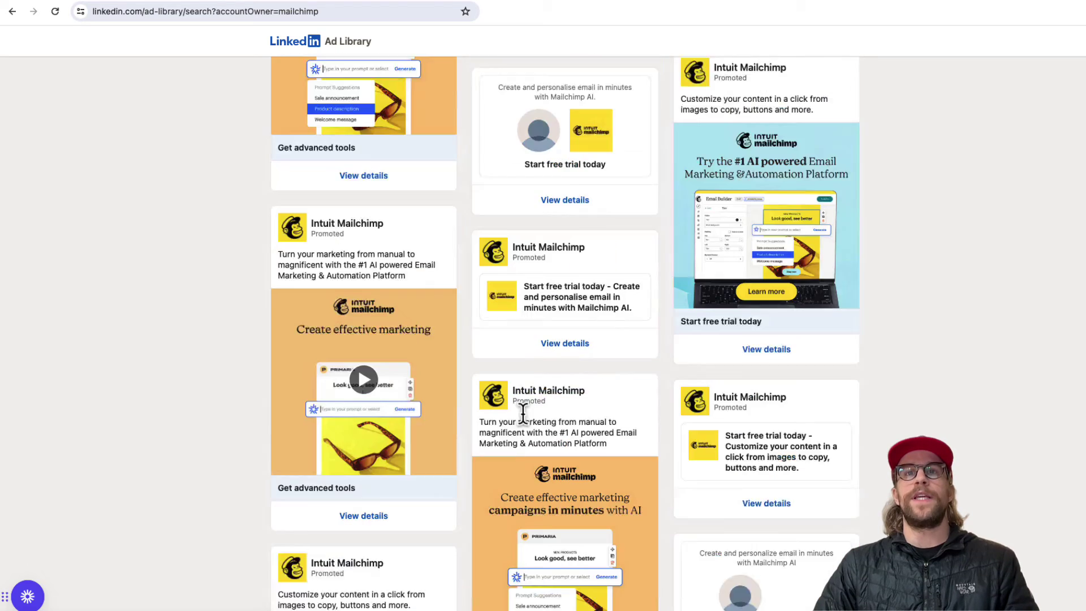
{"action": "scroll", "coordinate": [521, 420], "scroll_direction": "down", "scroll_amount": 2}
{"action": "scroll", "coordinate": [586, 423], "scroll_direction": "down", "scroll_amount": 5}
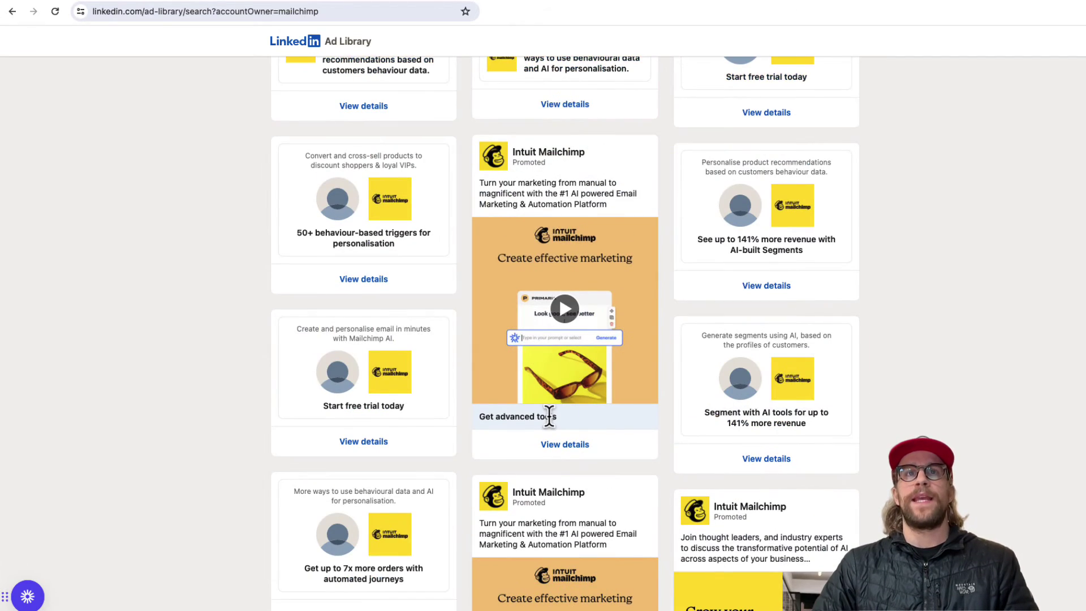
- Play the 'Get advanced tools' ad video and inspect its mailchimp.com landing page address
{"action": "left_click", "coordinate": [560, 445]}
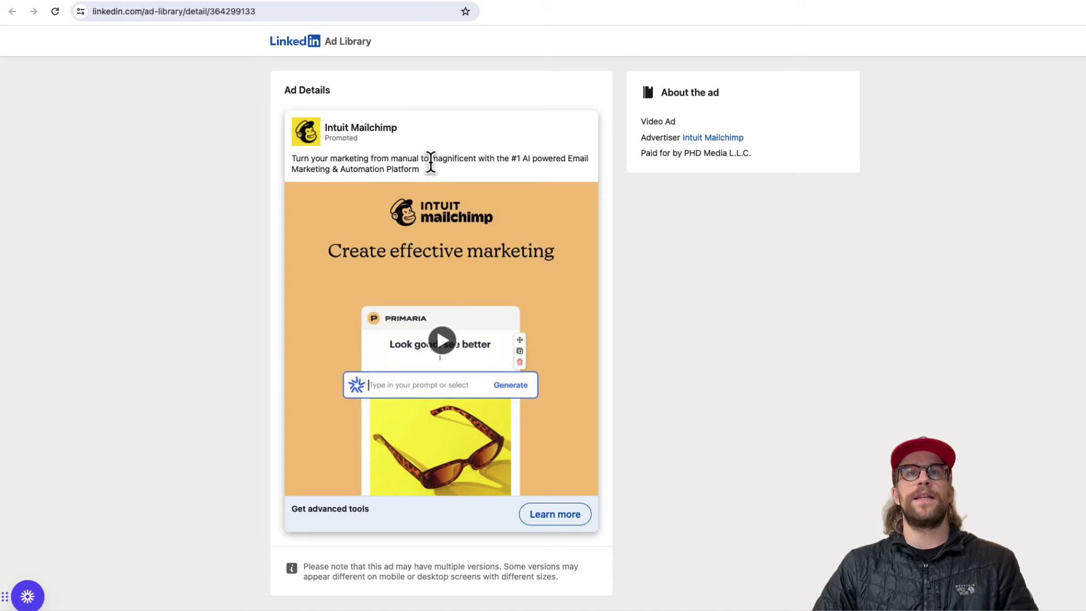
{"action": "left_click", "coordinate": [447, 344]}
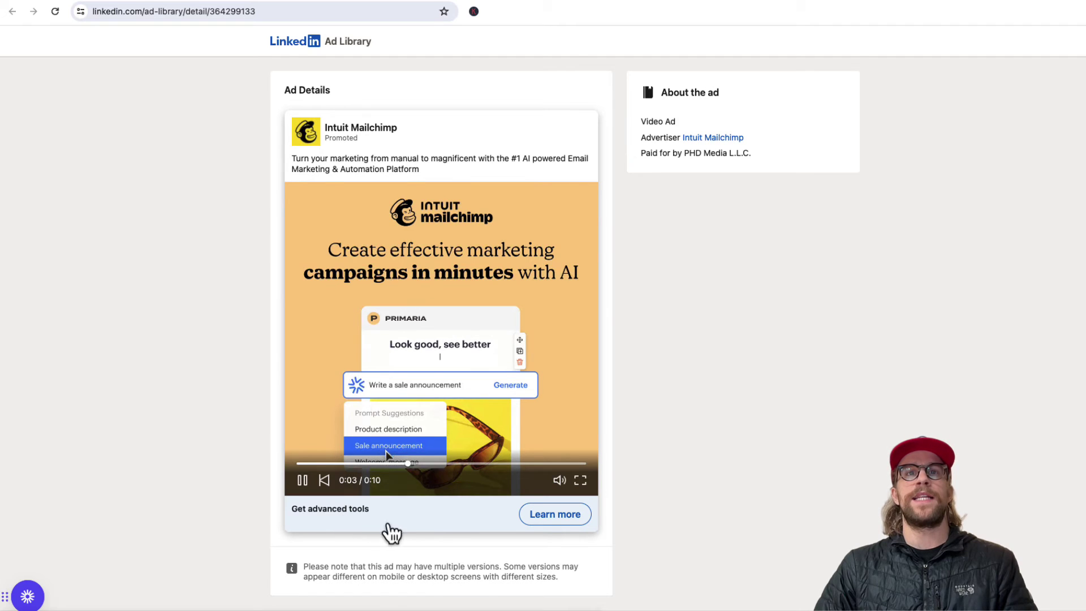
{"action": "left_click", "coordinate": [559, 519]}
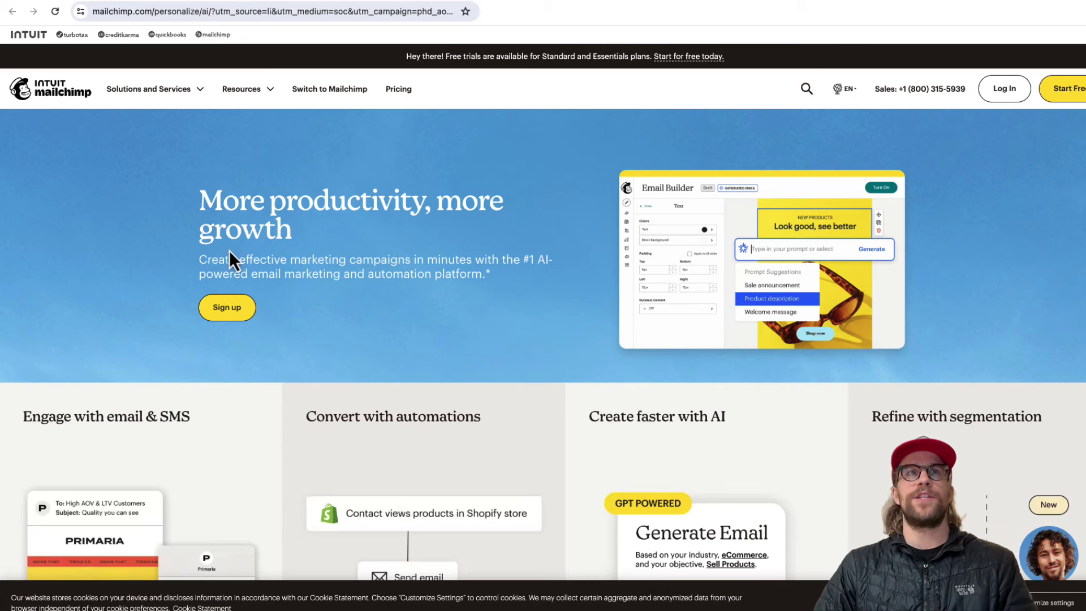
{"action": "left_click", "coordinate": [284, 17]}
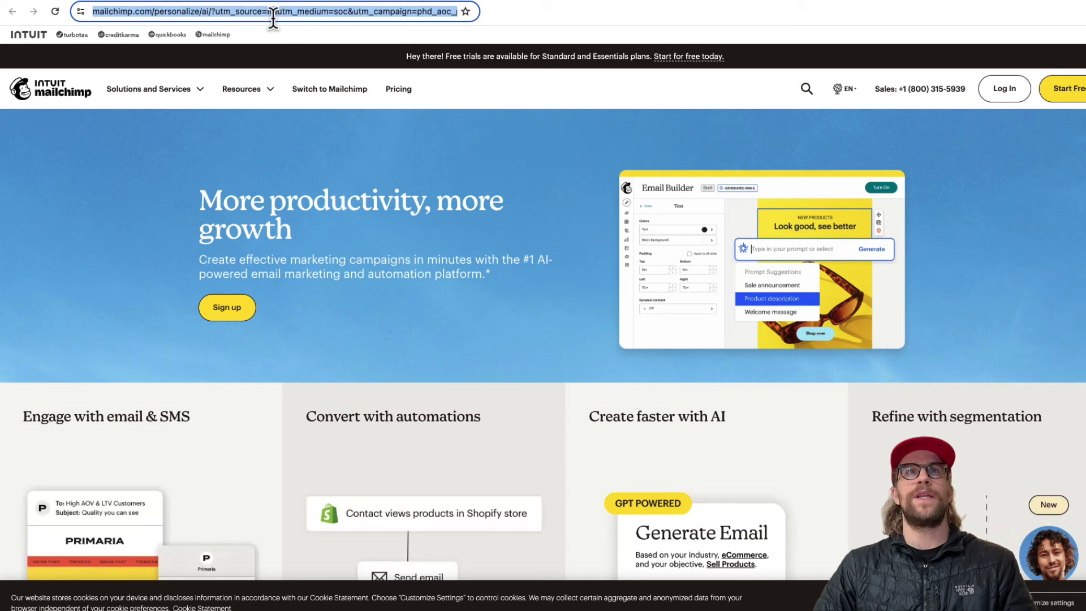
{"action": "left_click", "coordinate": [251, 3]}
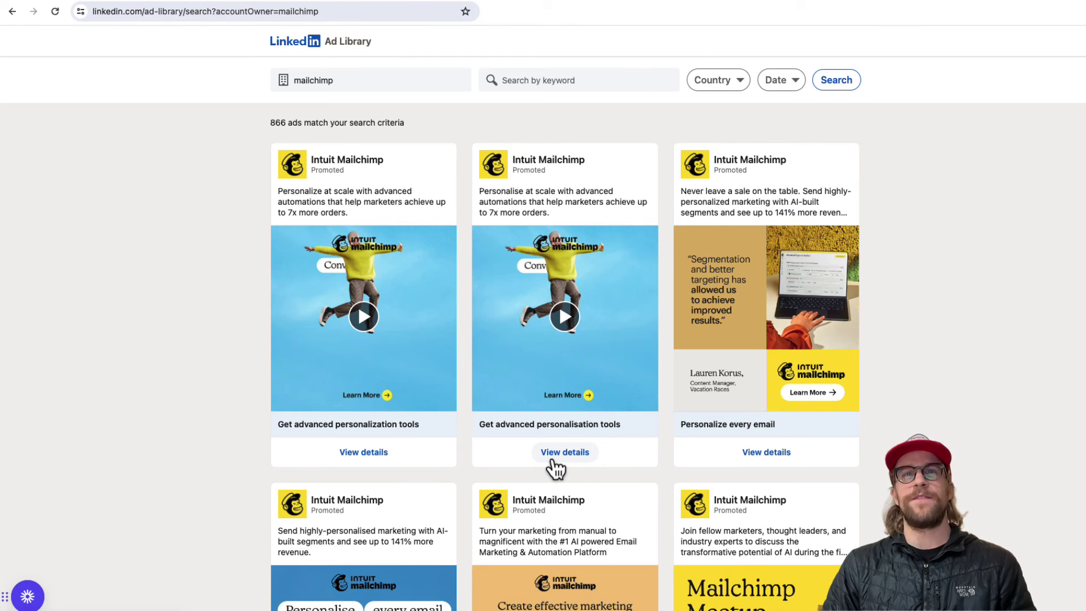